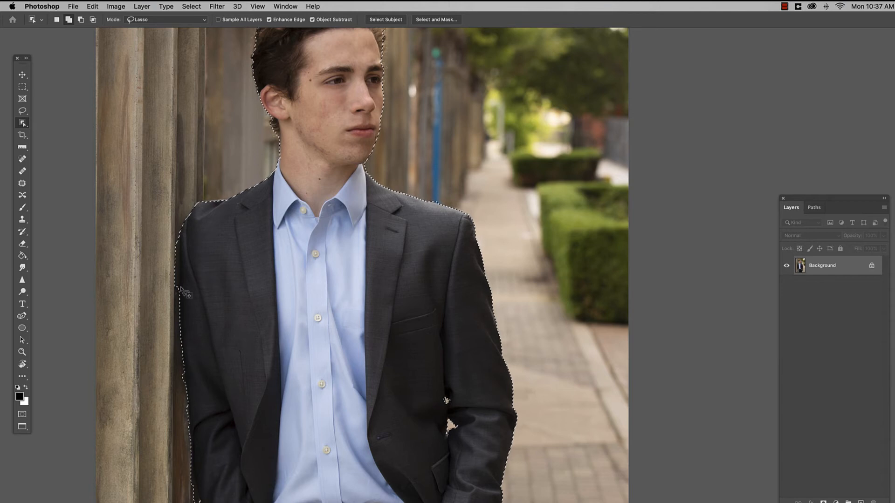
Step: Refine the man's selection along the sleeve beside the wooden column, using small Object Selection lasso areas to correct the edge
drag(179, 285, 181, 323)
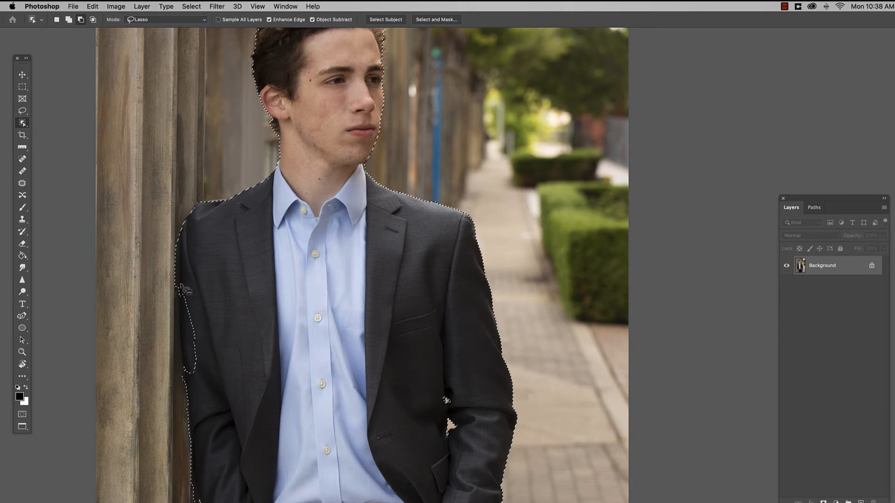
drag(178, 283, 177, 310)
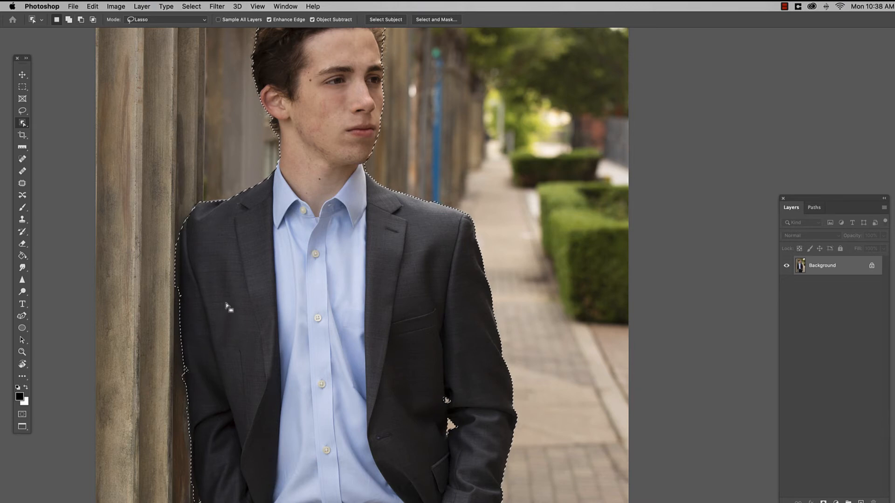
shift+drag(186, 360, 185, 377)
key(alt)
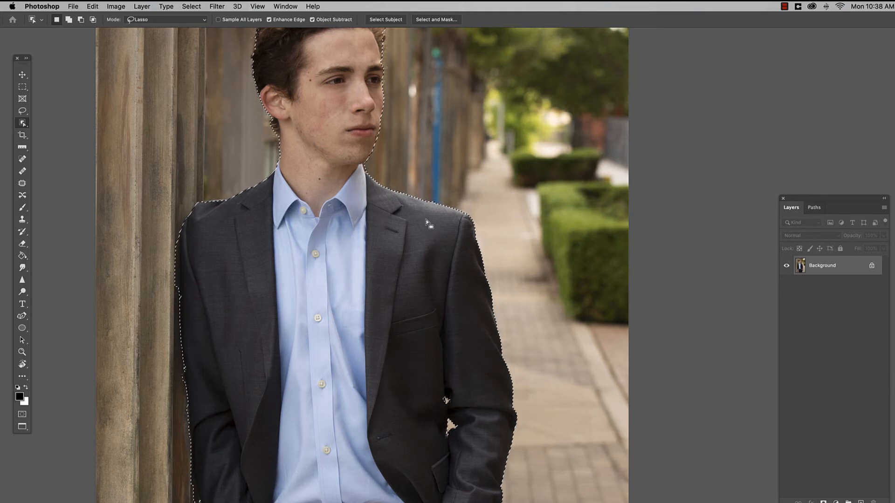
Step: Examine the selection outline around the man's hair, shoulders, sleeves and hands
scroll(396, 224, up, 5)
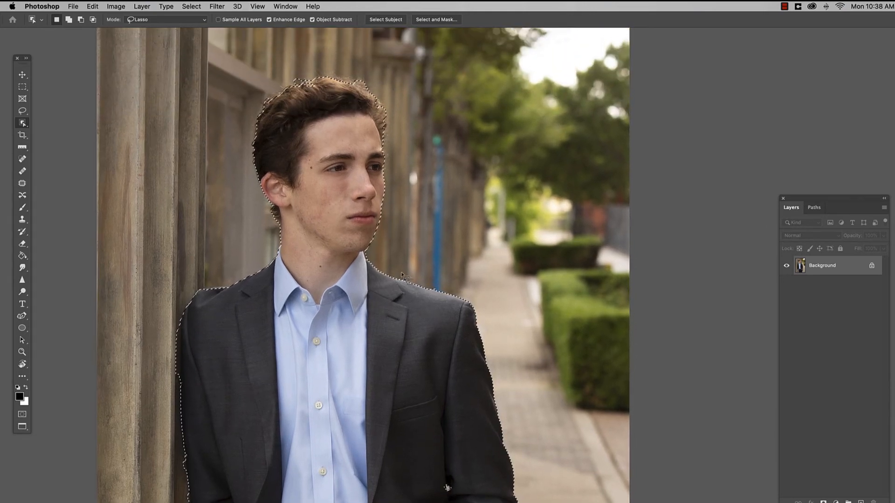
scroll(405, 224, down, 10)
scroll(396, 212, down, 1)
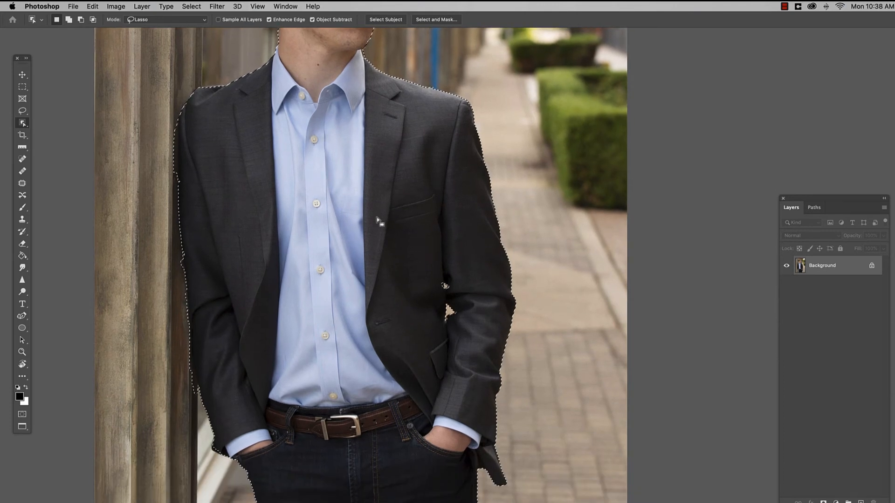
scroll(374, 202, up, 4)
scroll(374, 202, left, 2)
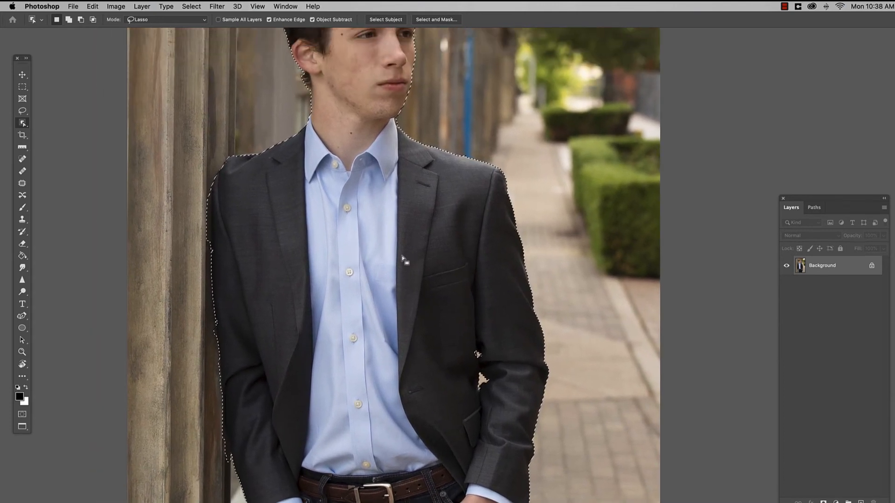
scroll(406, 243, up, 2)
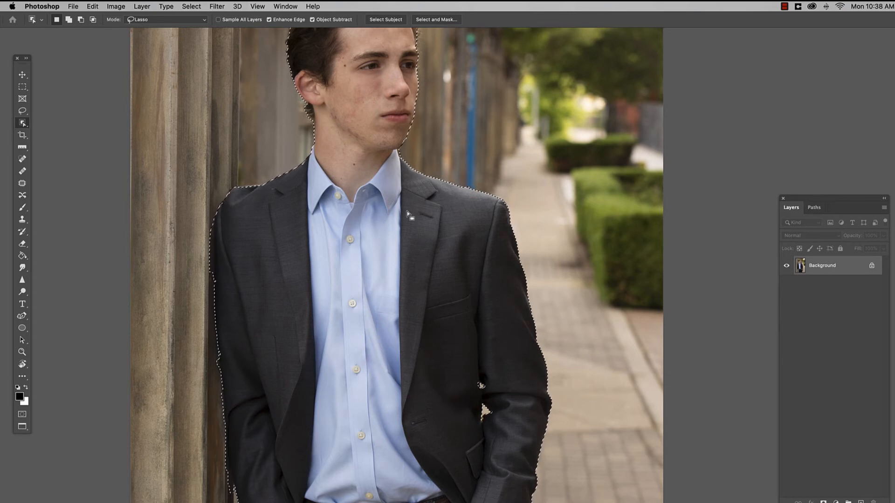
key(z)
alt+click(415, 252)
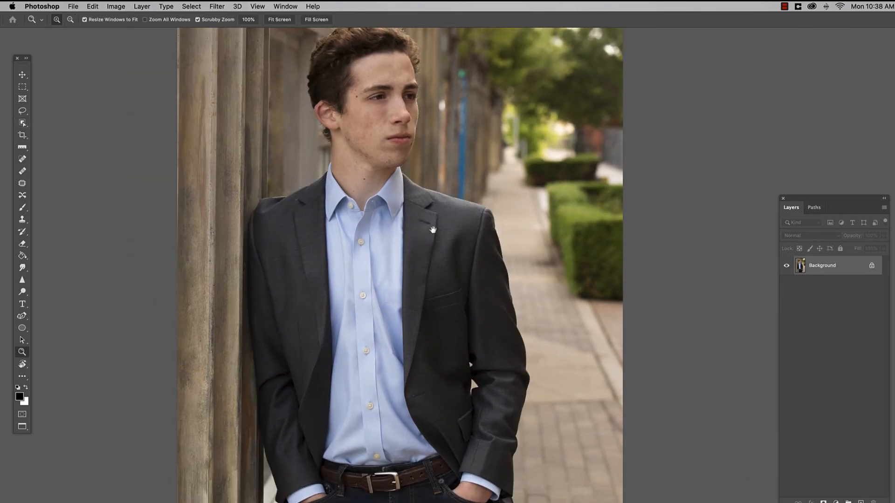
drag(434, 230, 421, 323)
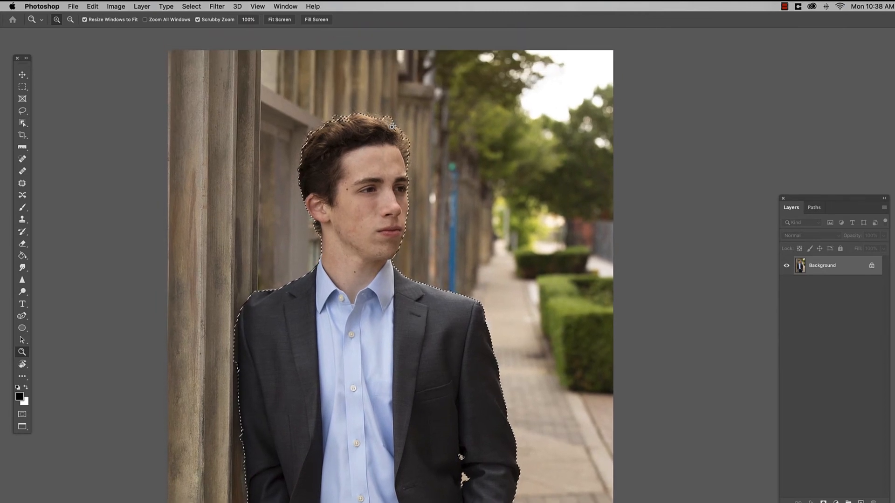
click(22, 122)
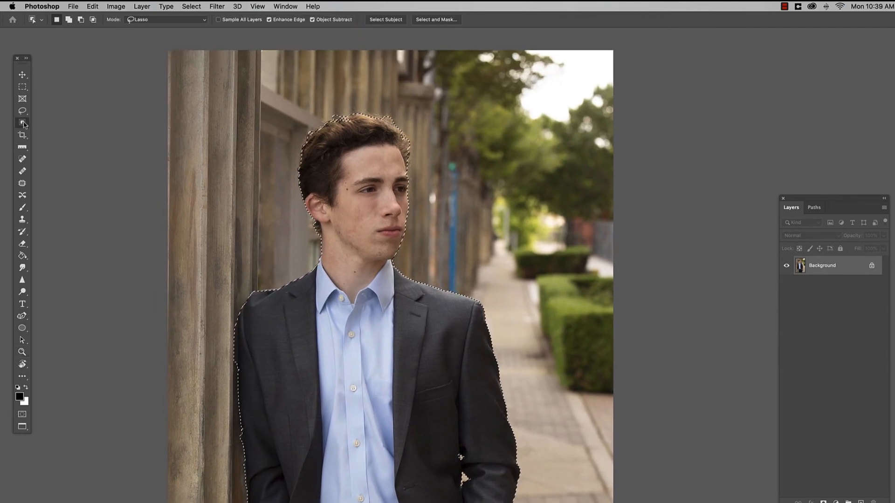
click(438, 20)
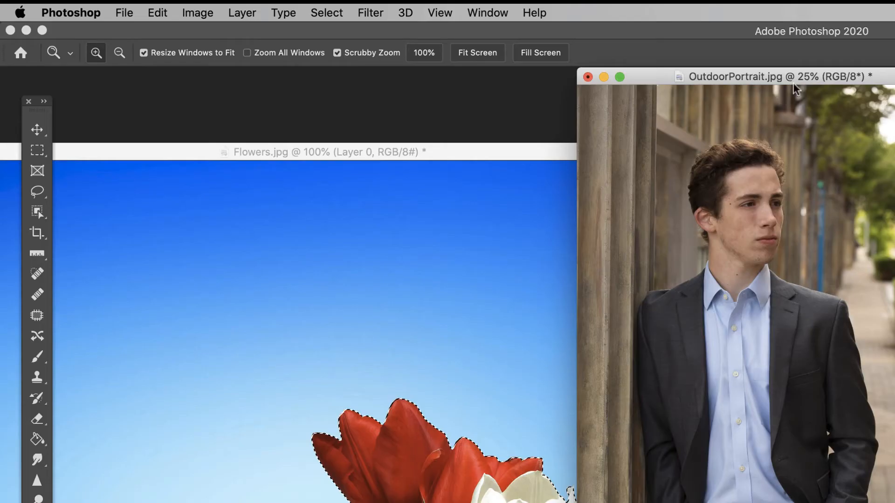
Step: Move the OutdoorPortrait.jpg and CDL_035c.jpg windows apart and zoom in on the woman's portrait in CDL_035c.jpg
drag(813, 74, 569, 110)
drag(798, 224, 667, 239)
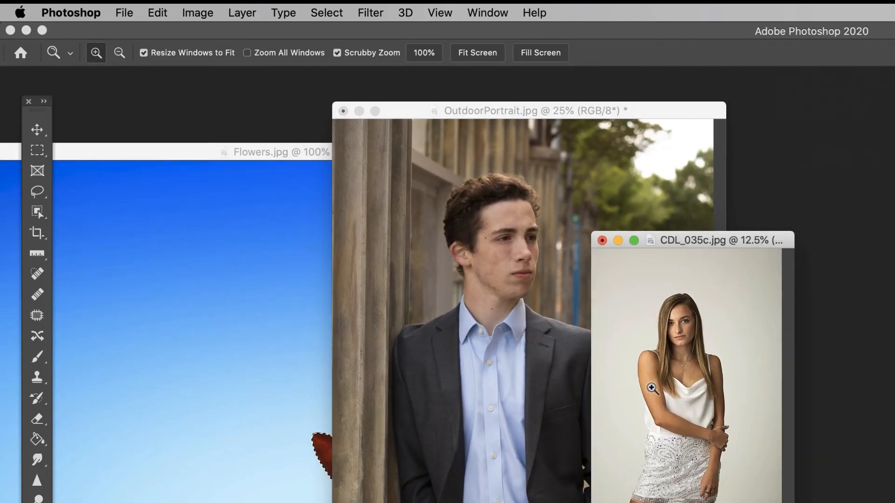
click(653, 389)
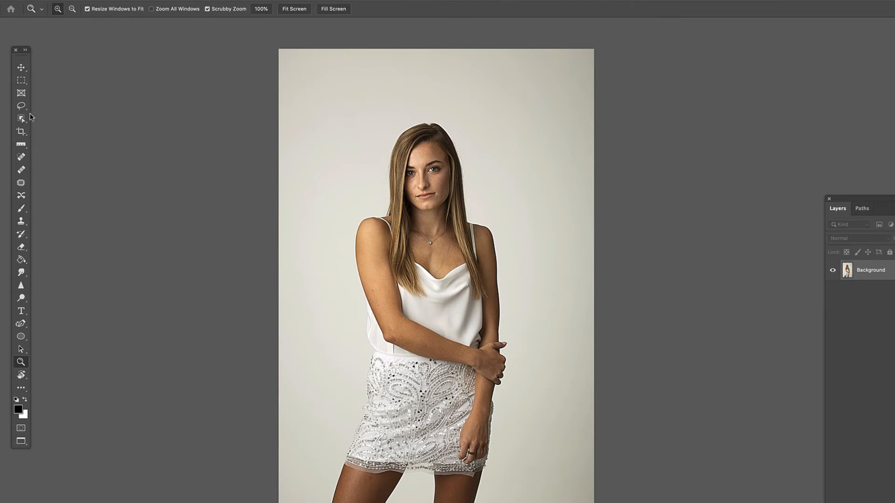
Step: Select the woman with the Object Selection tool in Rectangle mode, enclosing her from above the head down to the legs
click(21, 119)
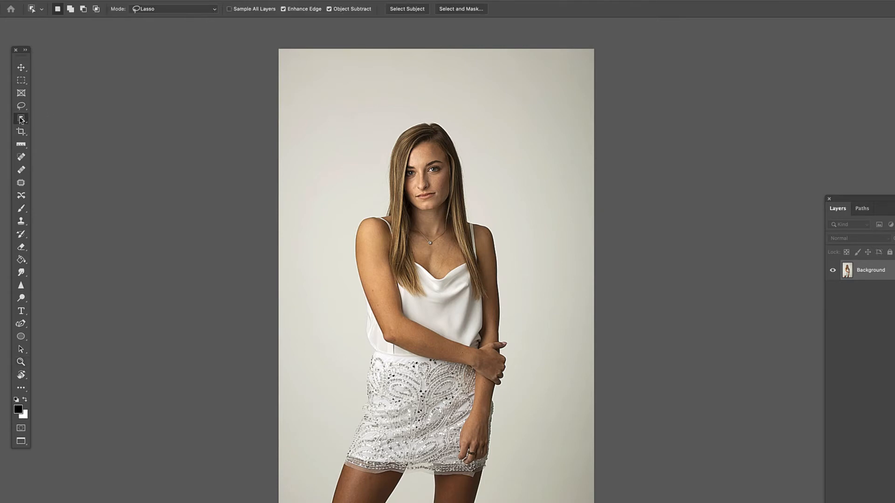
click(151, 9)
click(150, 4)
drag(326, 99, 512, 502)
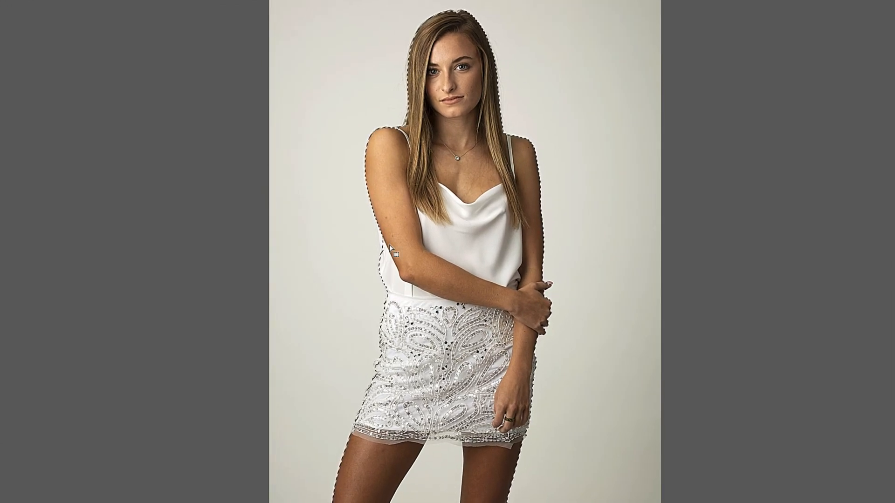
Step: Correct the woman's selection with small rectangles along the blouse edge beside her bent arm and around her thumb tip
scroll(391, 248, up, 3)
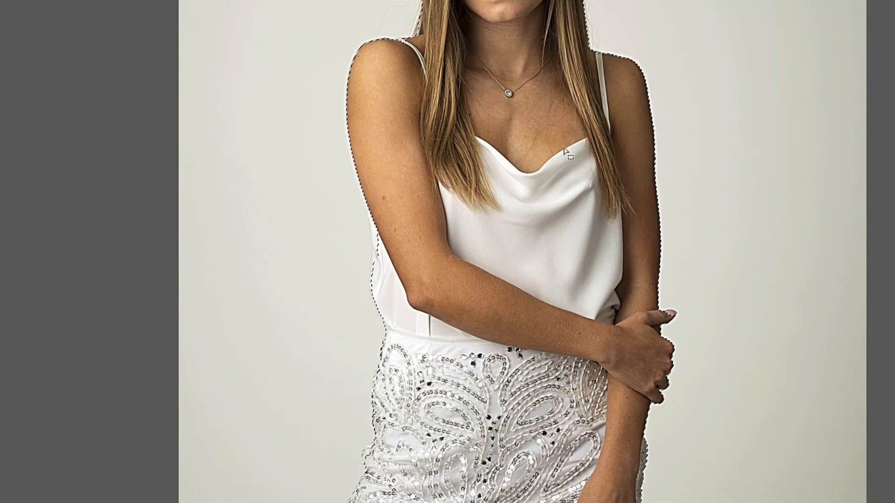
scroll(565, 149, up, 2)
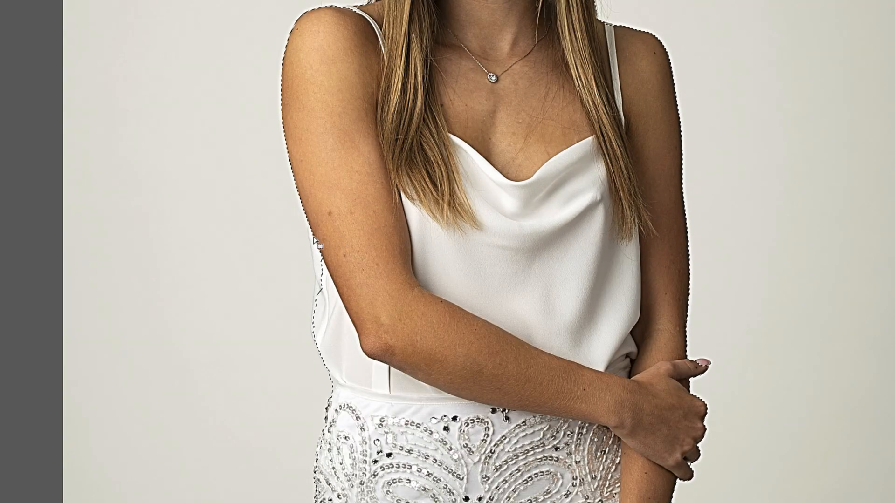
drag(304, 202, 333, 307)
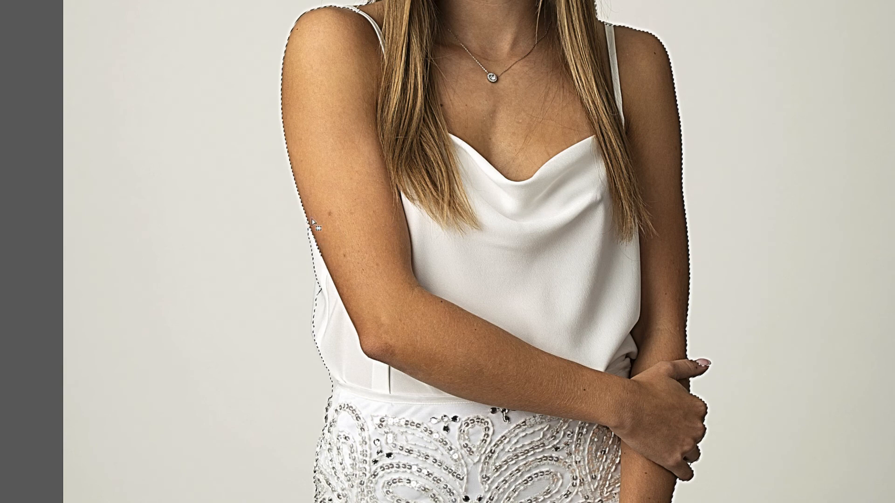
drag(314, 212, 312, 226)
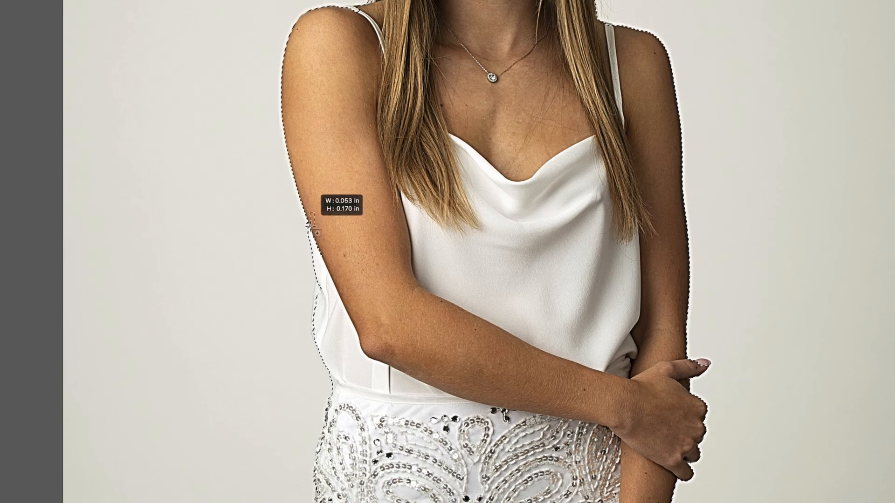
drag(327, 264, 343, 271)
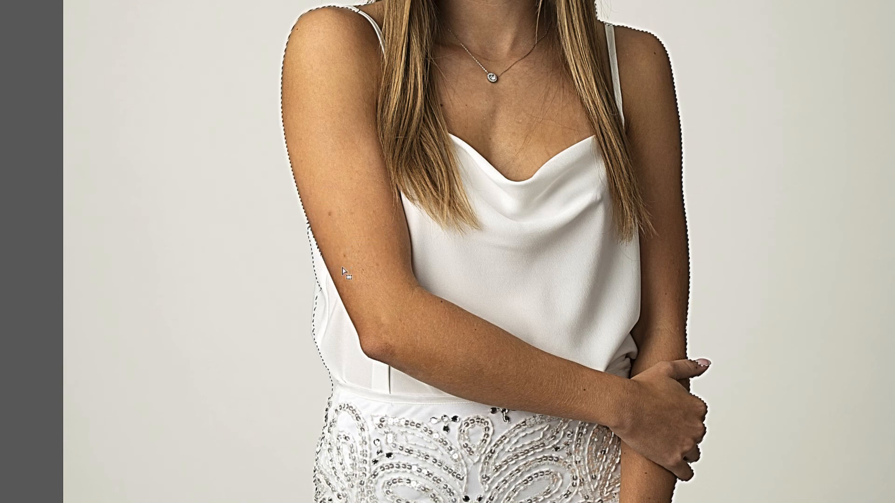
drag(313, 227, 325, 264)
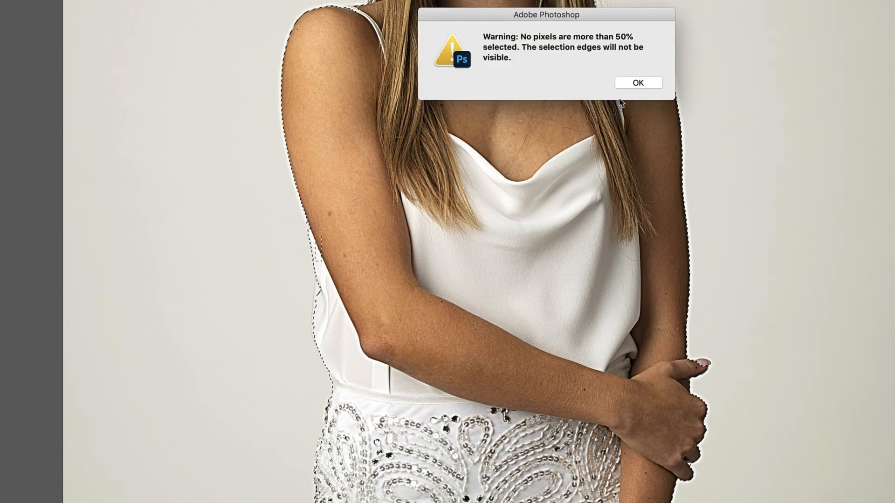
click(625, 83)
drag(317, 211, 344, 261)
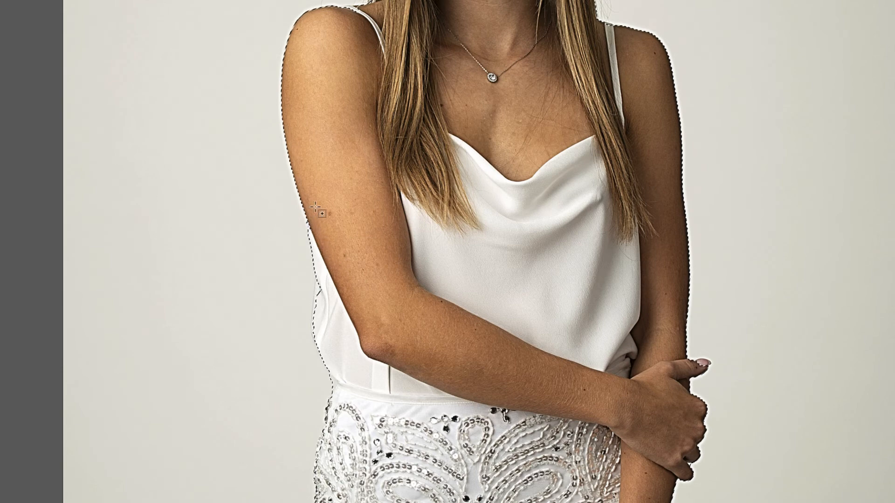
drag(315, 206, 338, 340)
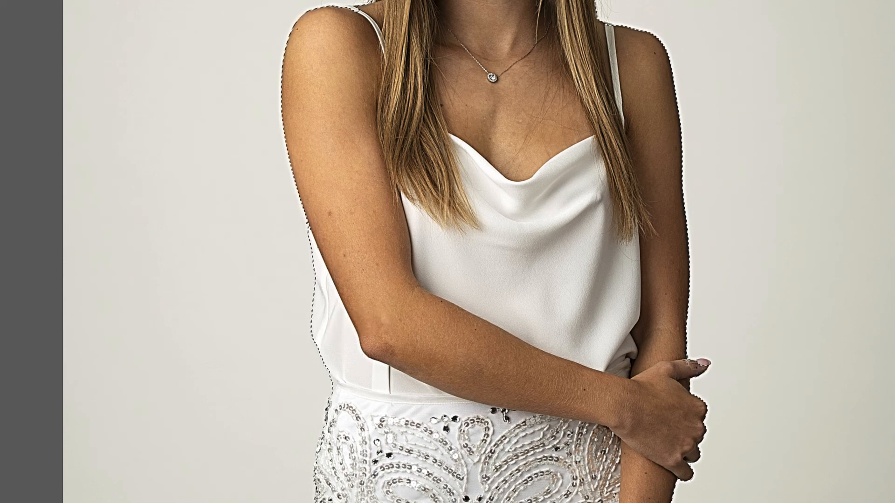
drag(685, 357, 716, 368)
Step: Try dragging from inside the woman's selection, undo the shift of its outline, and try a rectangle over the shoulder strap
drag(692, 98, 716, 261)
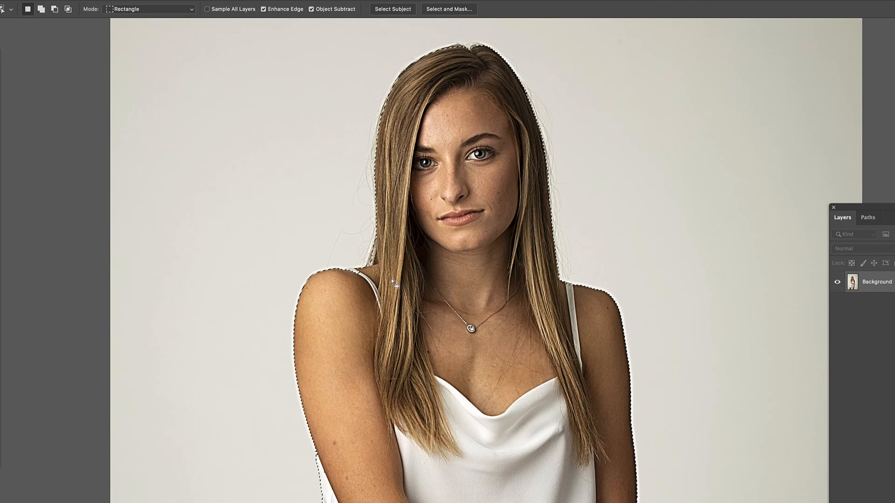
drag(580, 442, 567, 348)
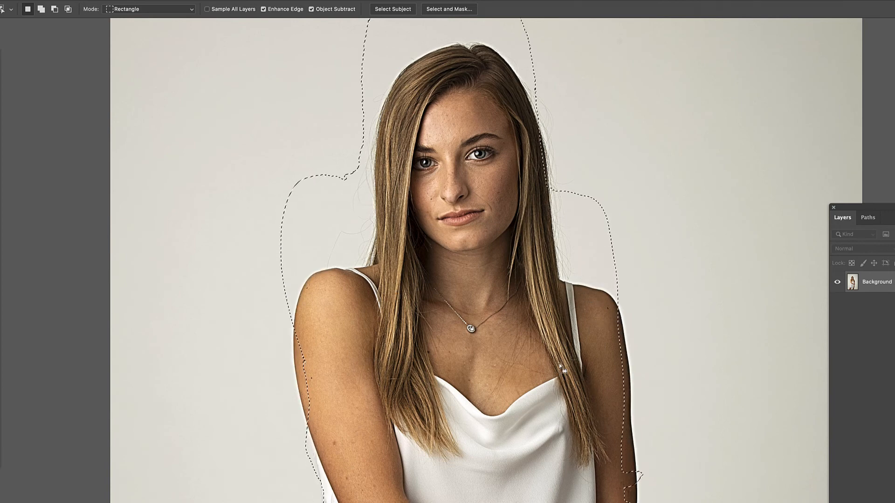
key(ctrl+z)
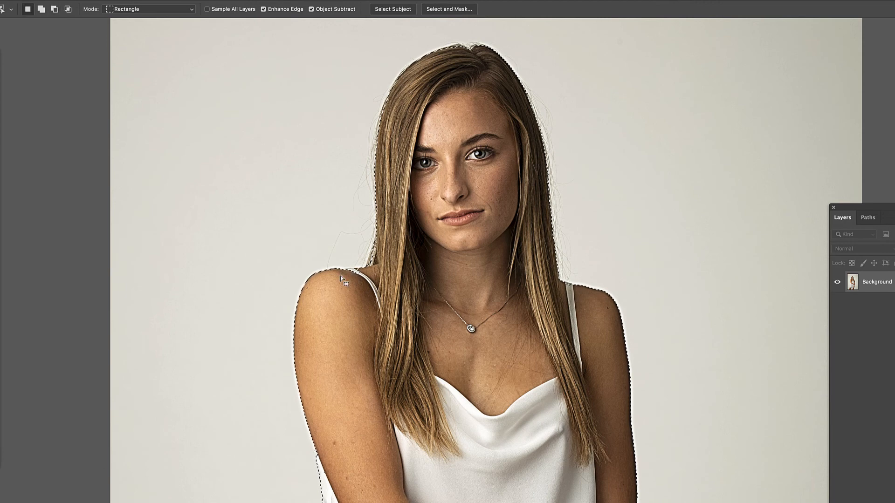
key(shift)
drag(329, 270, 387, 279)
click(568, 191)
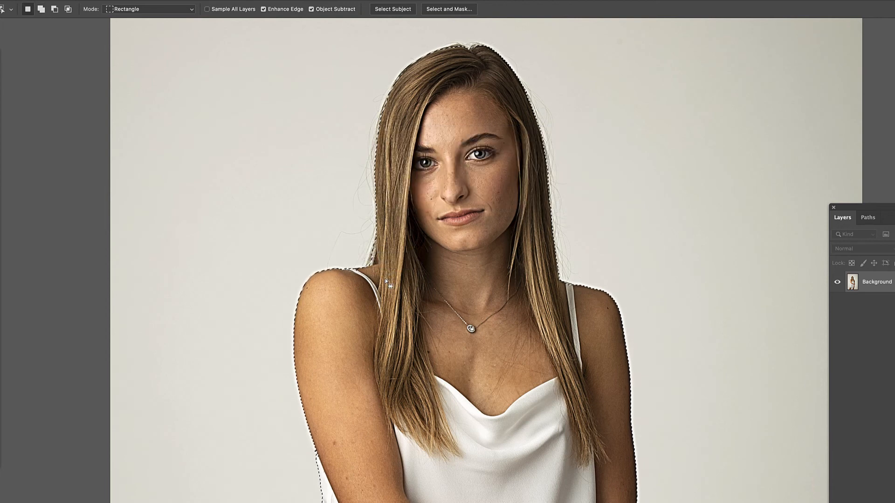
Step: Subtract the background gap between the woman's legs from the selection, and add back the sheer skirt hem above it
drag(550, 488, 427, 138)
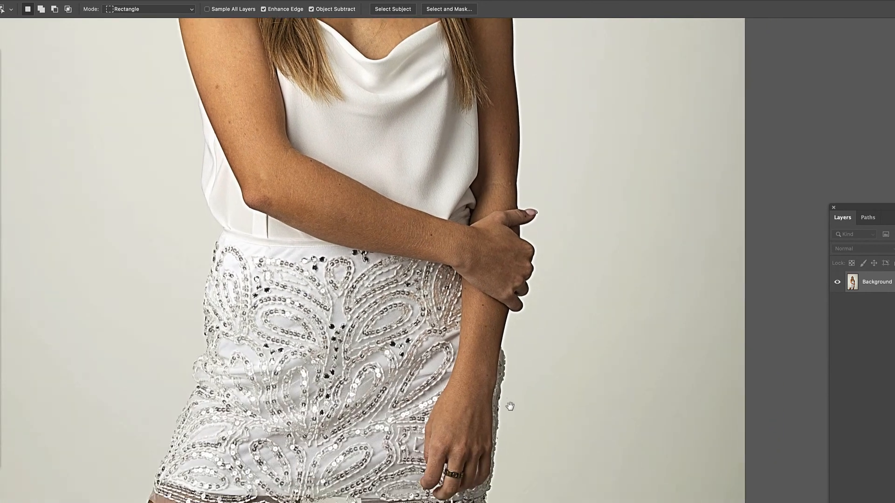
drag(510, 407, 541, 238)
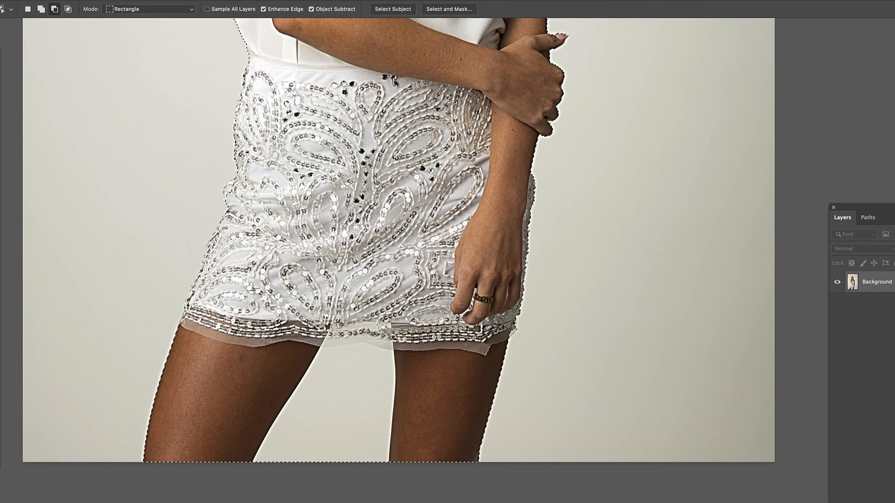
drag(251, 338, 424, 480)
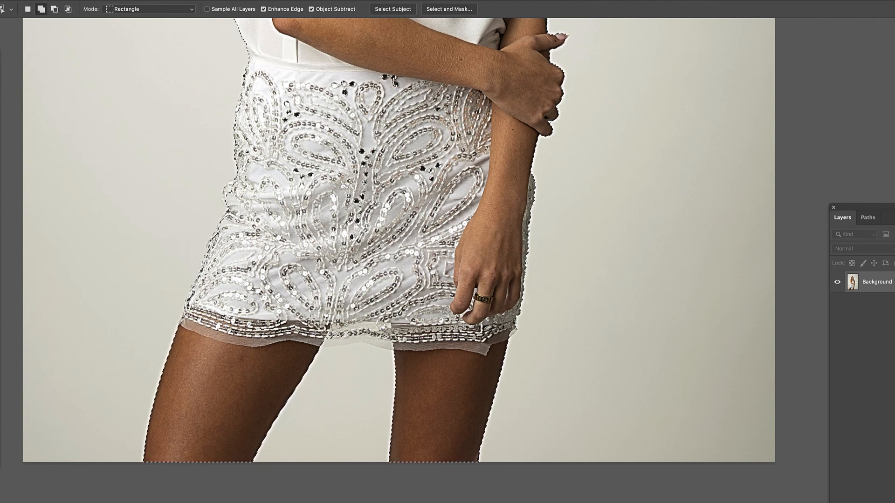
drag(310, 318, 396, 351)
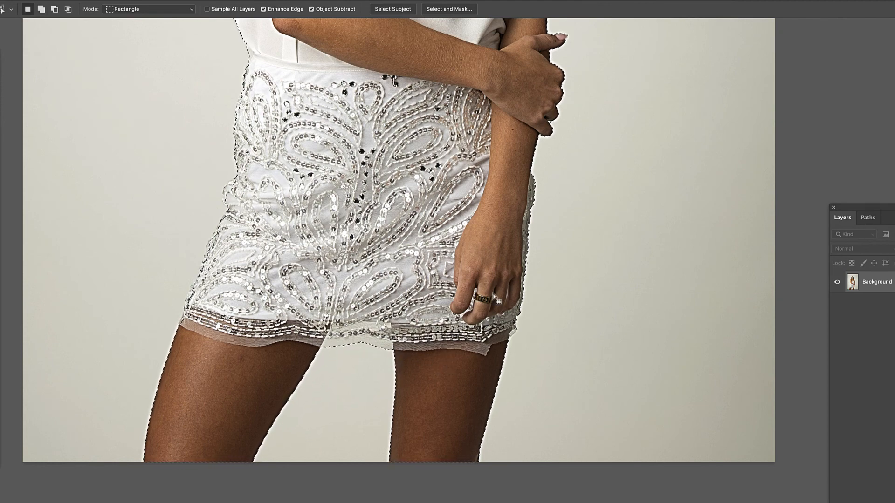
Step: Review the selection outline around the woman's hair, arms and skirt at a wider view
drag(431, 80, 451, 322)
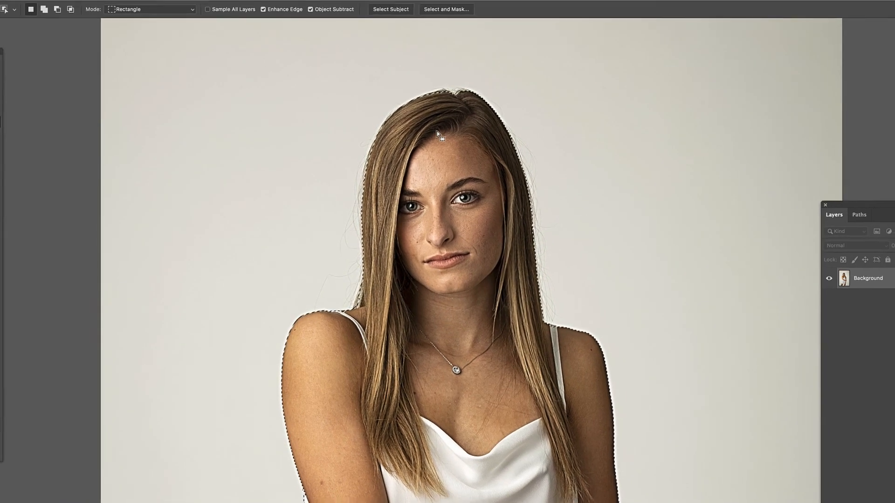
key(z)
alt+click(435, 213)
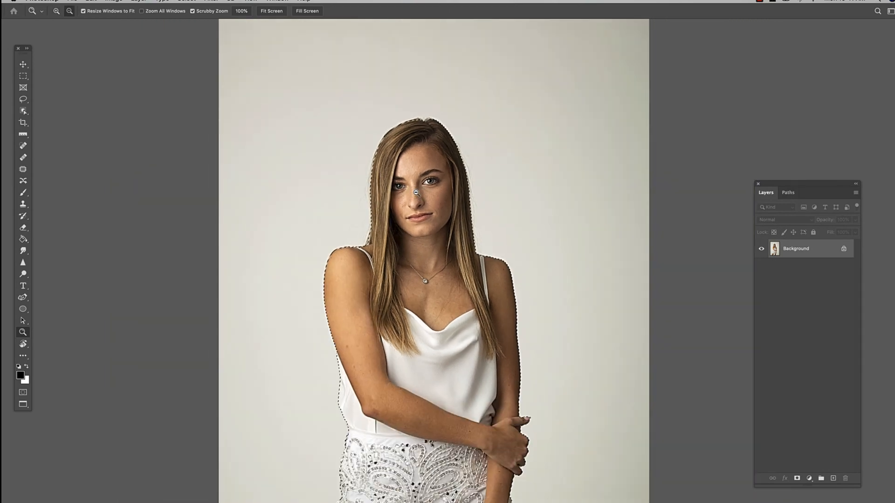
scroll(444, 210, down, 3)
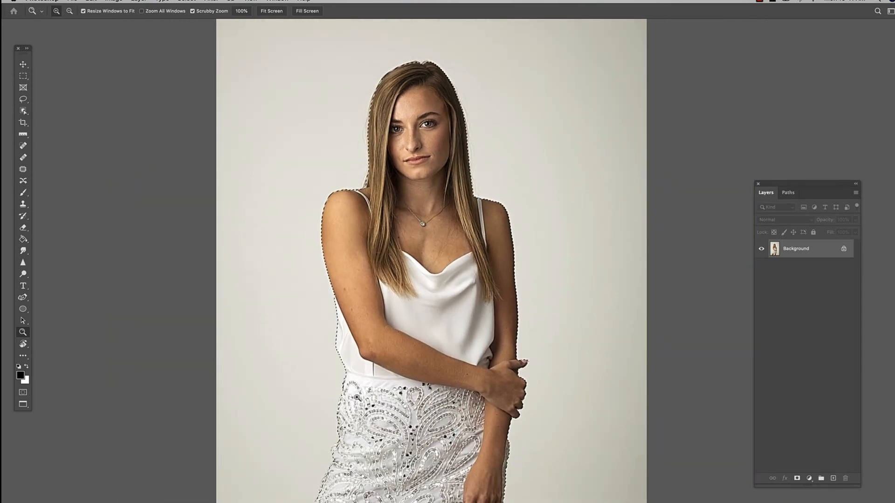